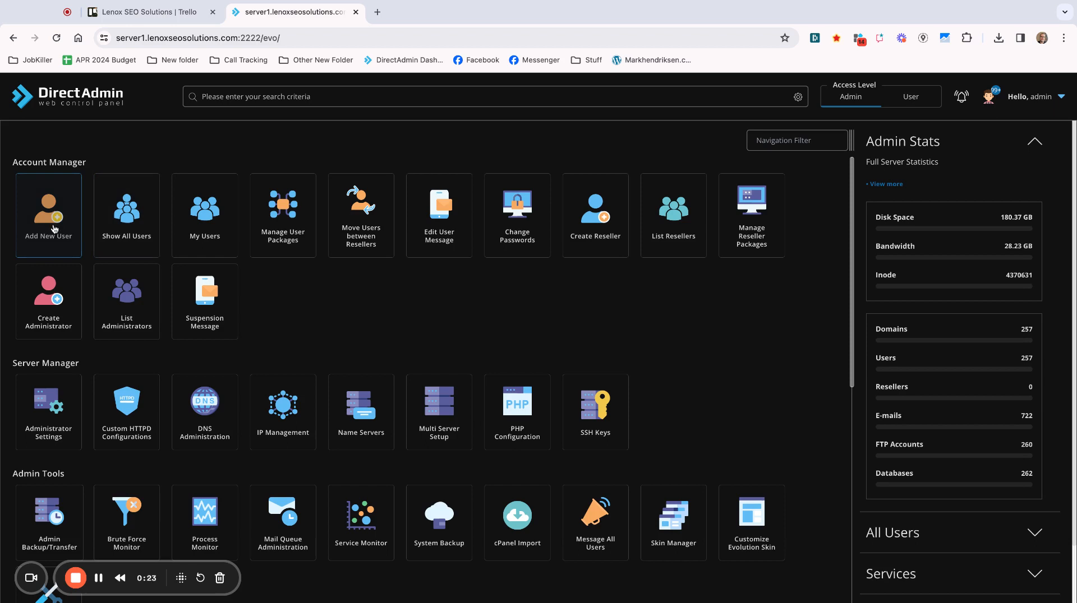
Start adding a new hosting user with the username newnanwrecker
{"action": "left_click", "coordinate": [48, 215]}
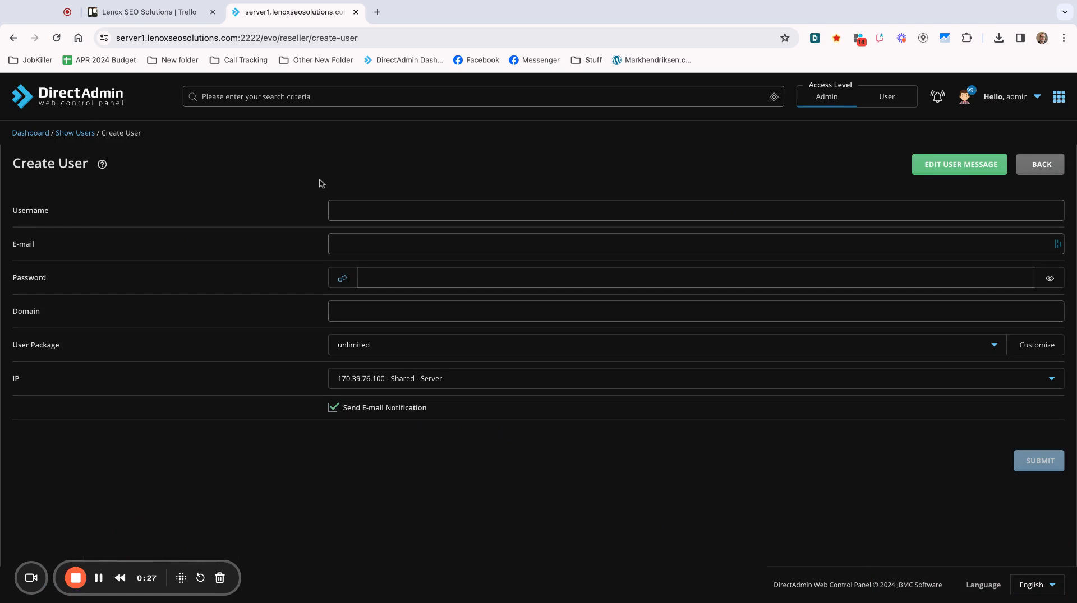
{"action": "left_click", "coordinate": [347, 203]}
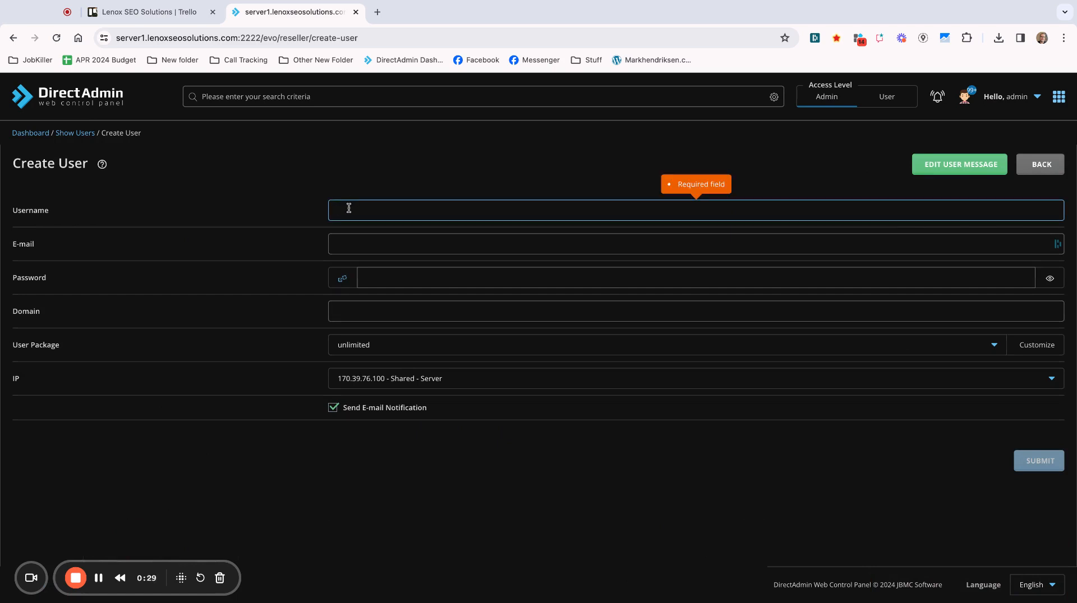
{"action": "key", "text": "ctrl+v"}
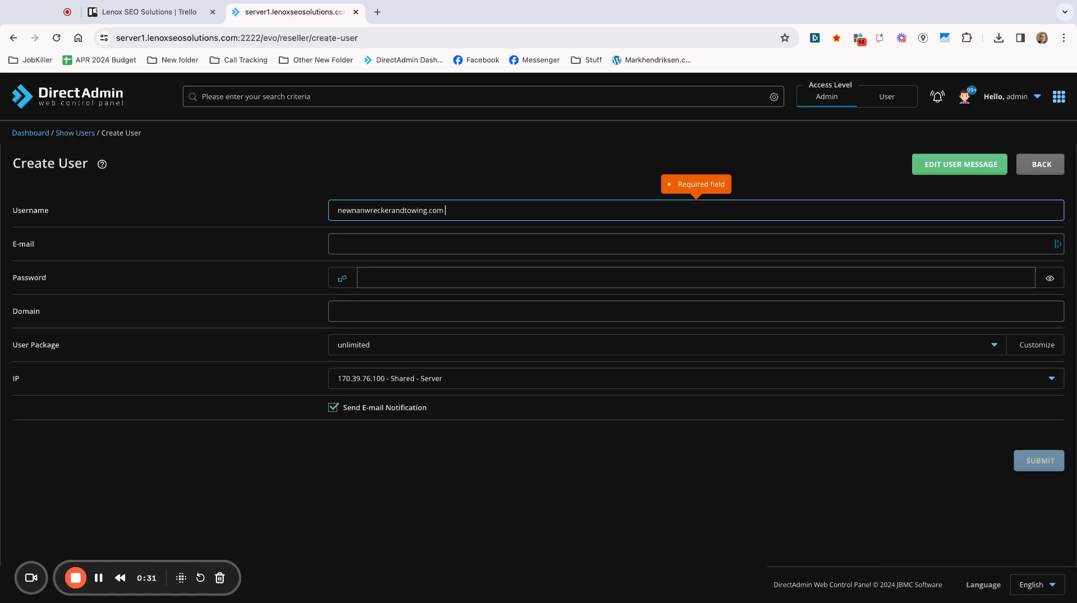
{"action": "left_click", "coordinate": [434, 284]}
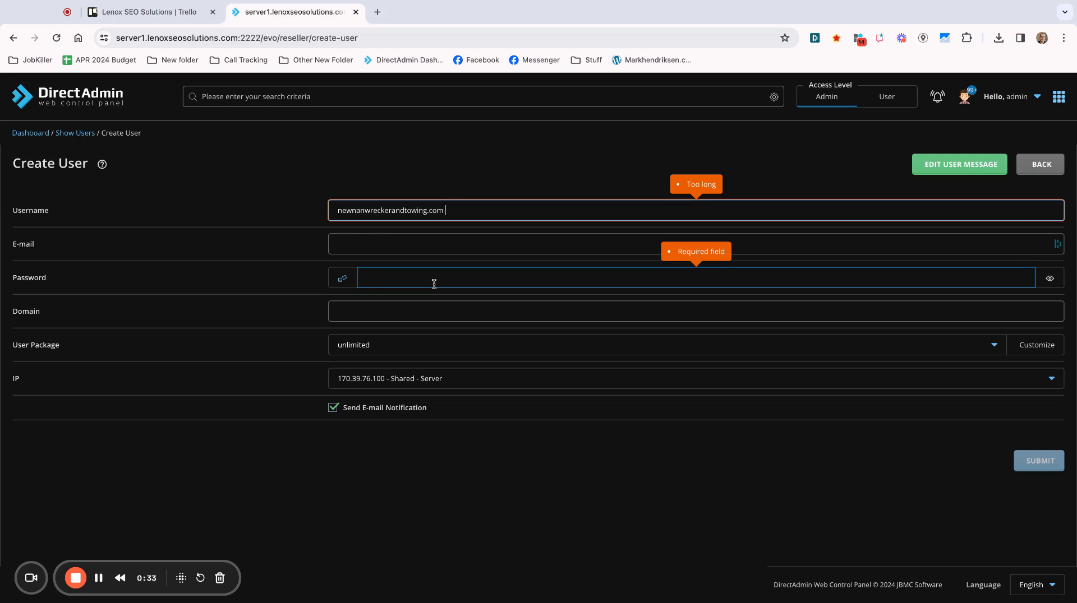
{"action": "key", "text": "BackSpace"}
{"action": "key", "text": "BackSpace"}
{"action": "key", "text": "BackSpace"}
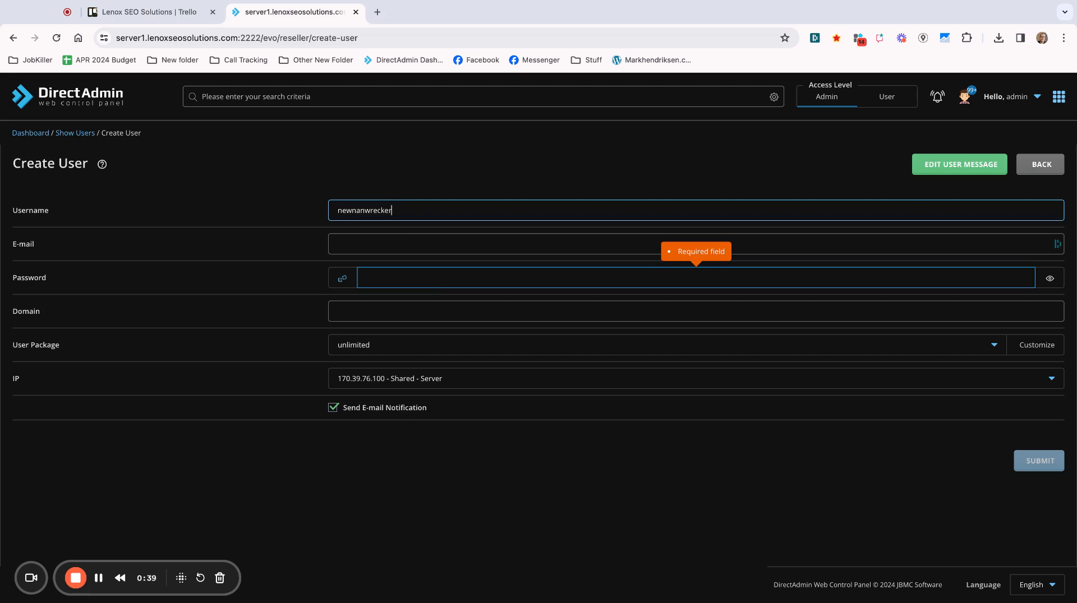
Fill in the new user's e-mail with the saved Gmail address and enter the account password
{"action": "left_click", "coordinate": [431, 244]}
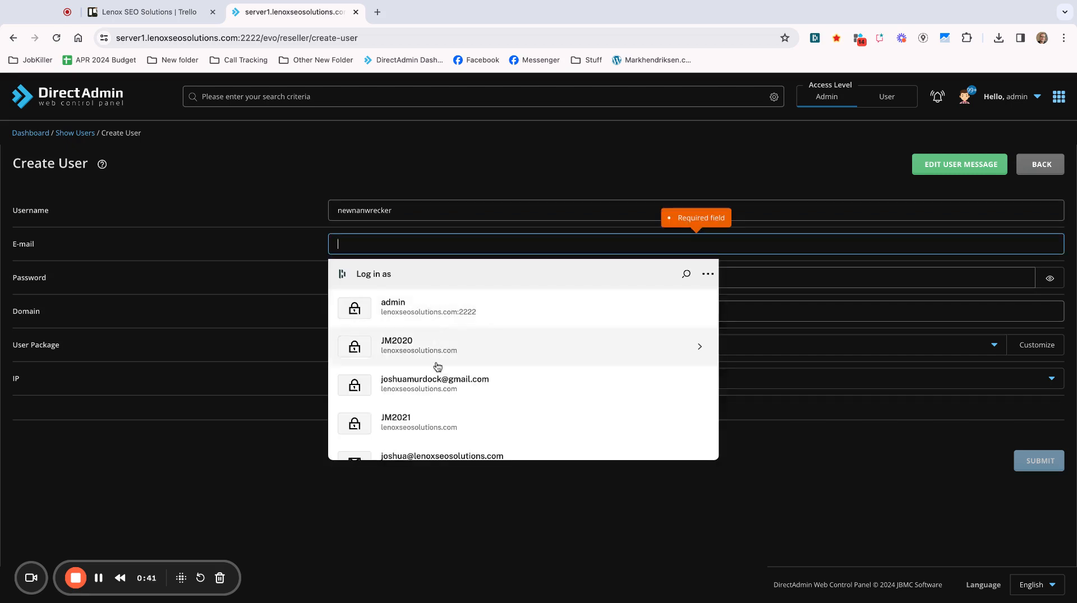
{"action": "left_click", "coordinate": [438, 379]}
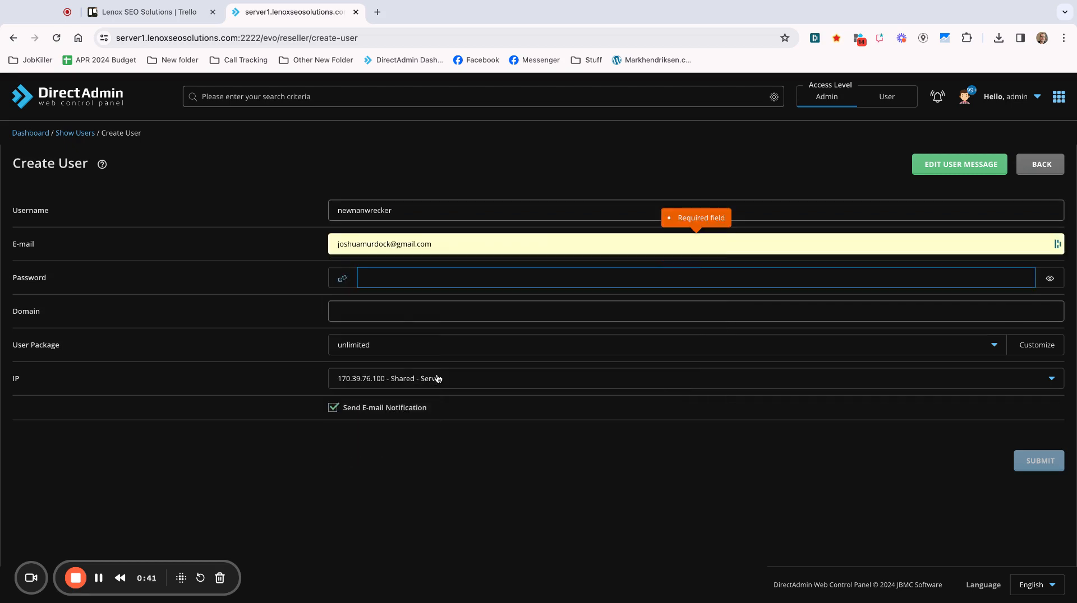
{"action": "left_click", "coordinate": [349, 279]}
{"action": "left_click", "coordinate": [389, 283]}
{"action": "type", "text": "•••"}
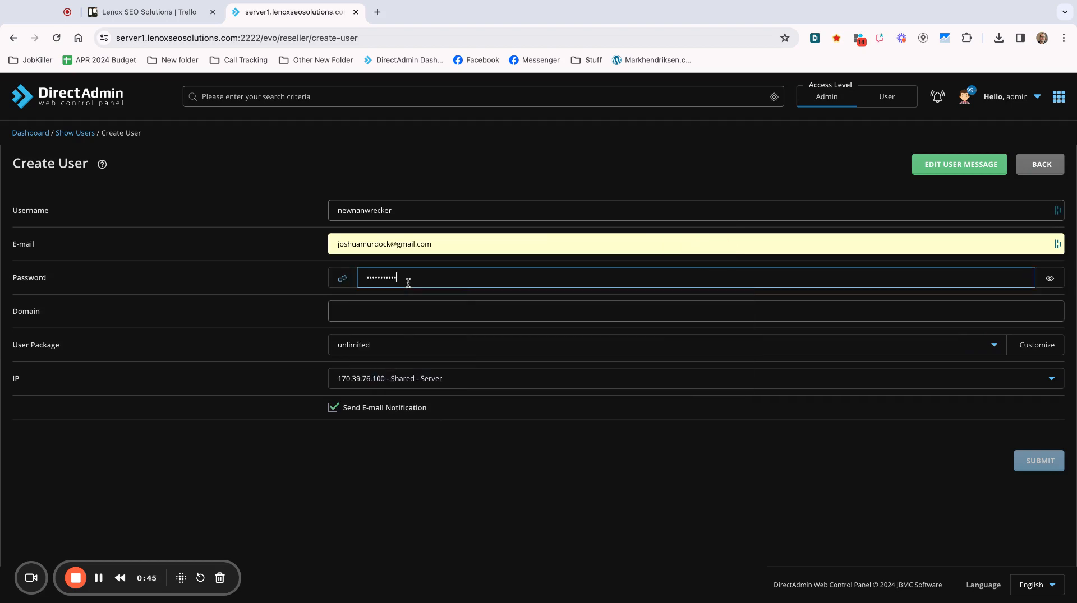
Set the domain to newnanwreckerandtowing.com, submit the new user and dismiss the creation report
{"action": "left_click", "coordinate": [358, 314]}
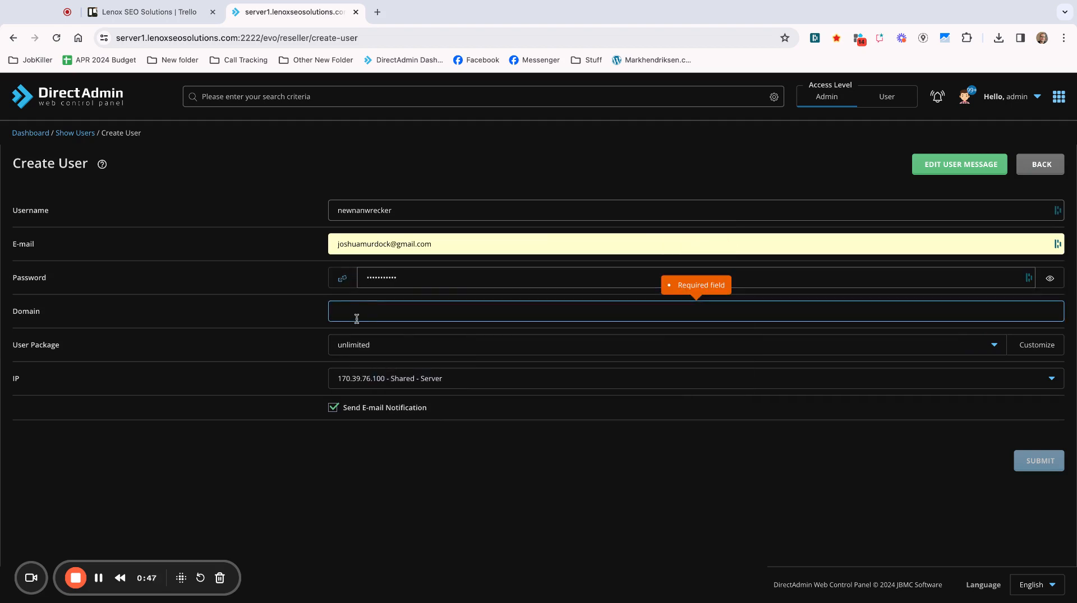
{"action": "type", "text": "newnanwreckerandtowing.com"}
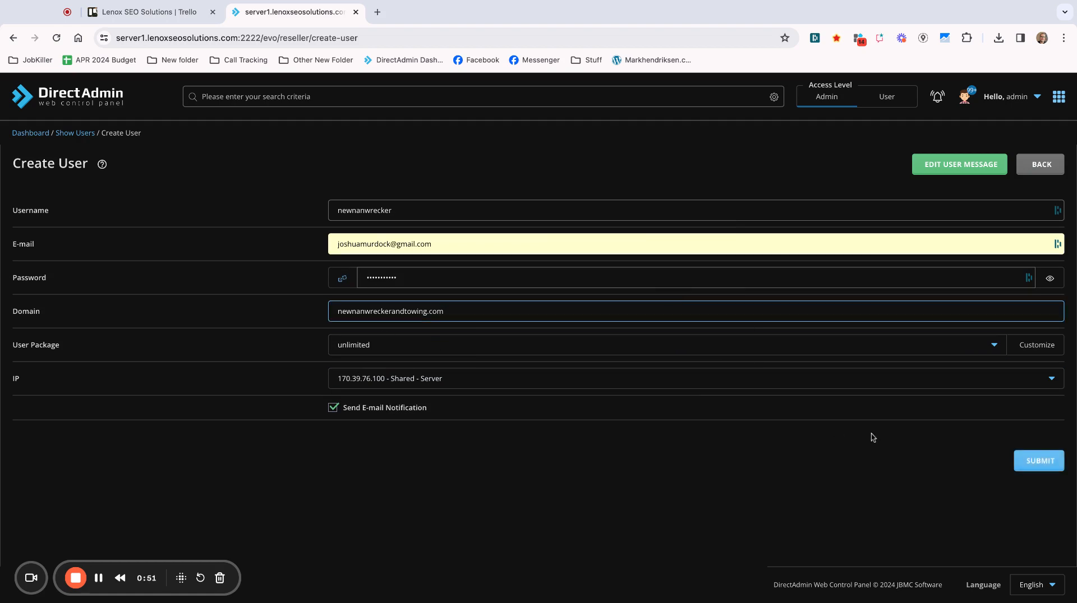
{"action": "left_click", "coordinate": [1042, 465]}
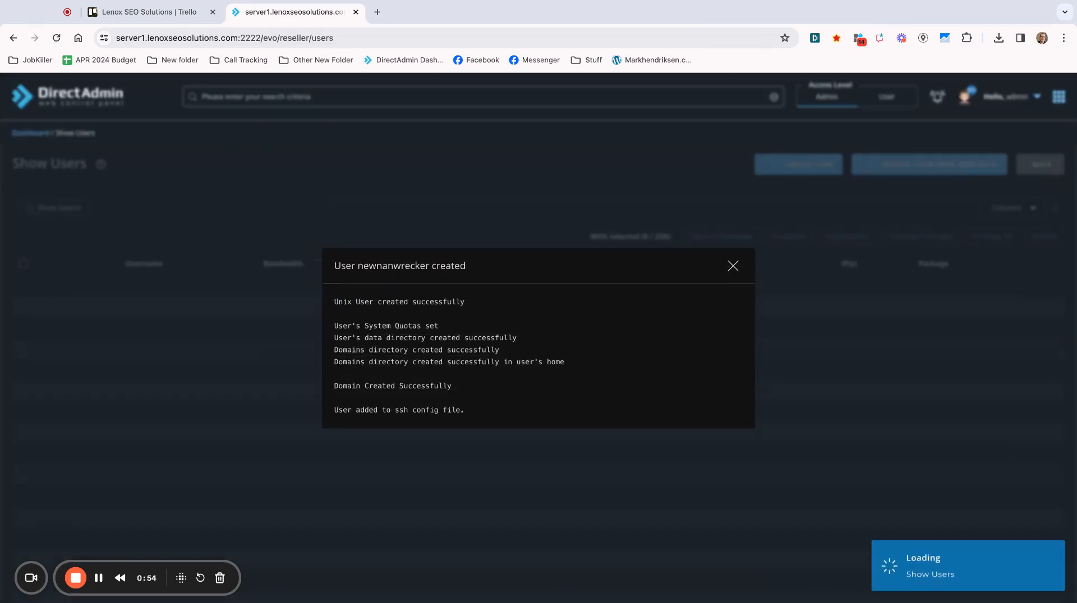
{"action": "left_click", "coordinate": [733, 265]}
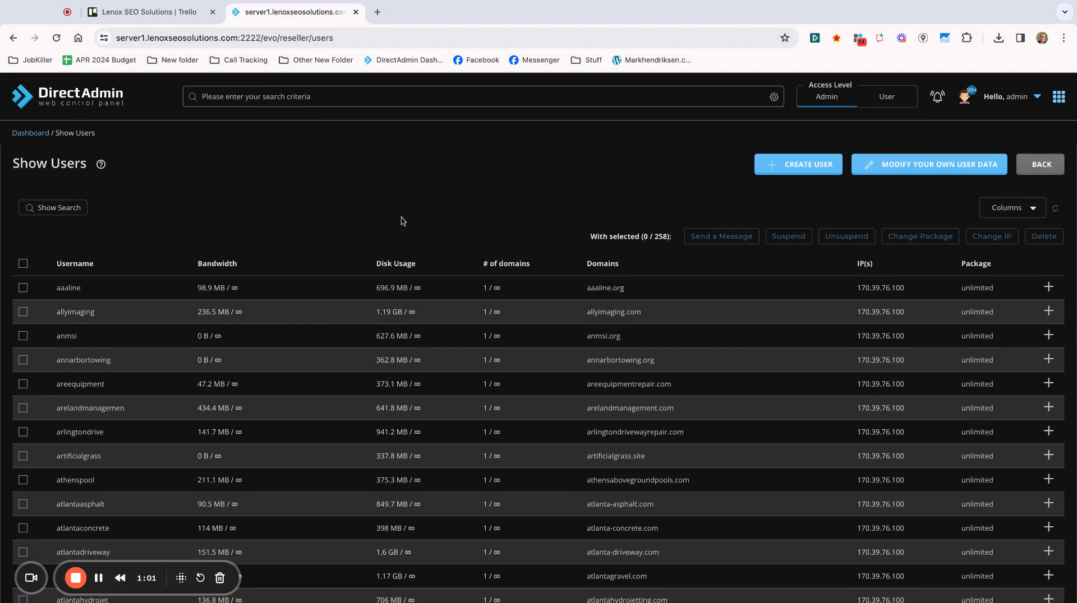
{"action": "scroll", "coordinate": [381, 242], "scroll_direction": "down", "scroll_amount": 5}
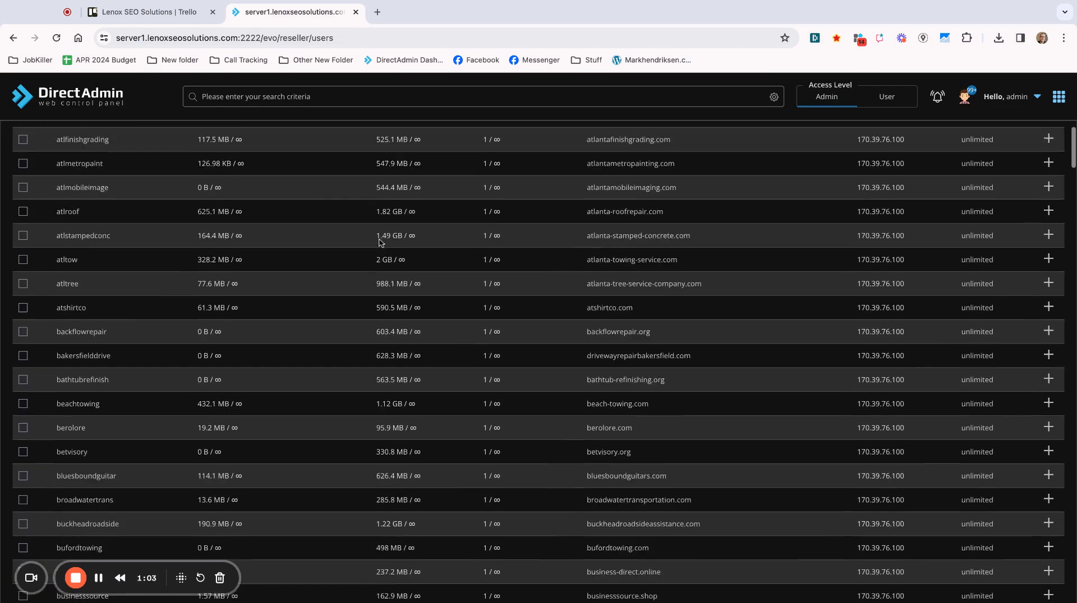
{"action": "scroll", "coordinate": [382, 242], "scroll_direction": "up", "scroll_amount": 5}
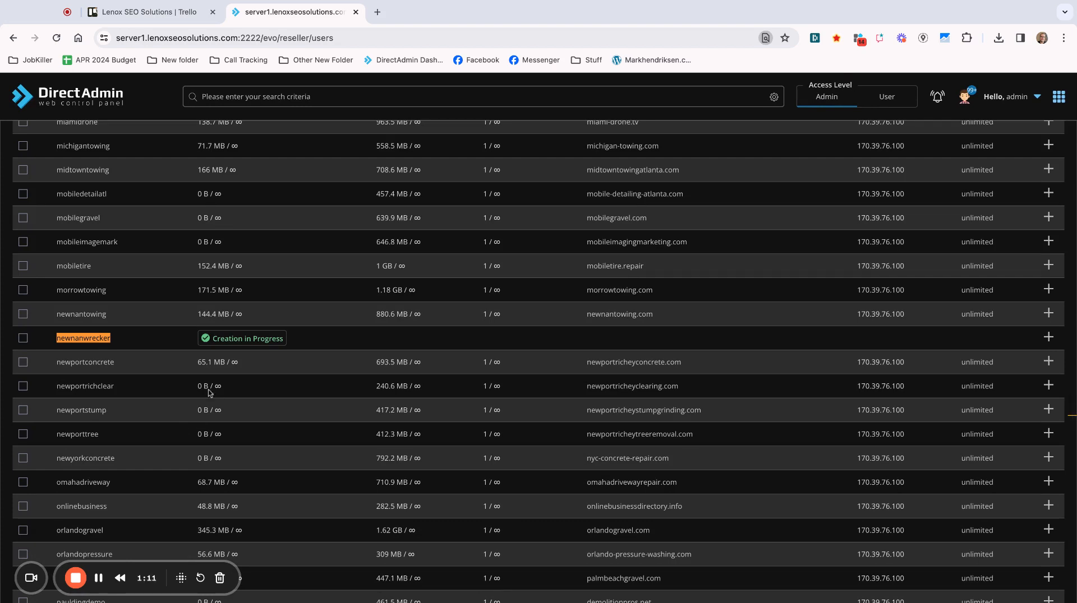
{"action": "left_click", "coordinate": [57, 38]}
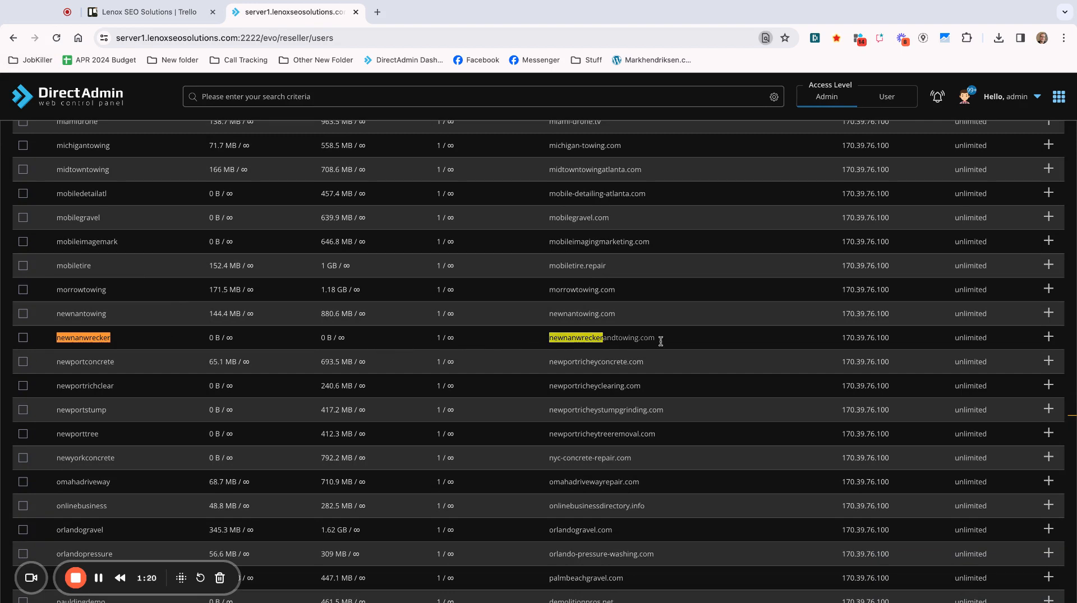
{"action": "left_click", "coordinate": [1047, 337]}
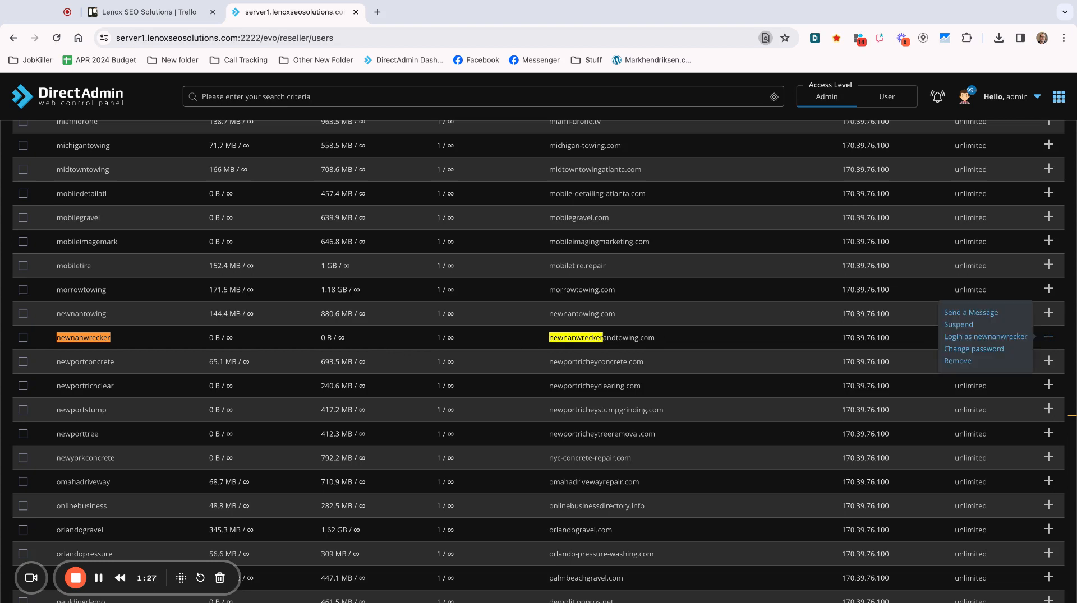
{"action": "left_click", "coordinate": [978, 340]}
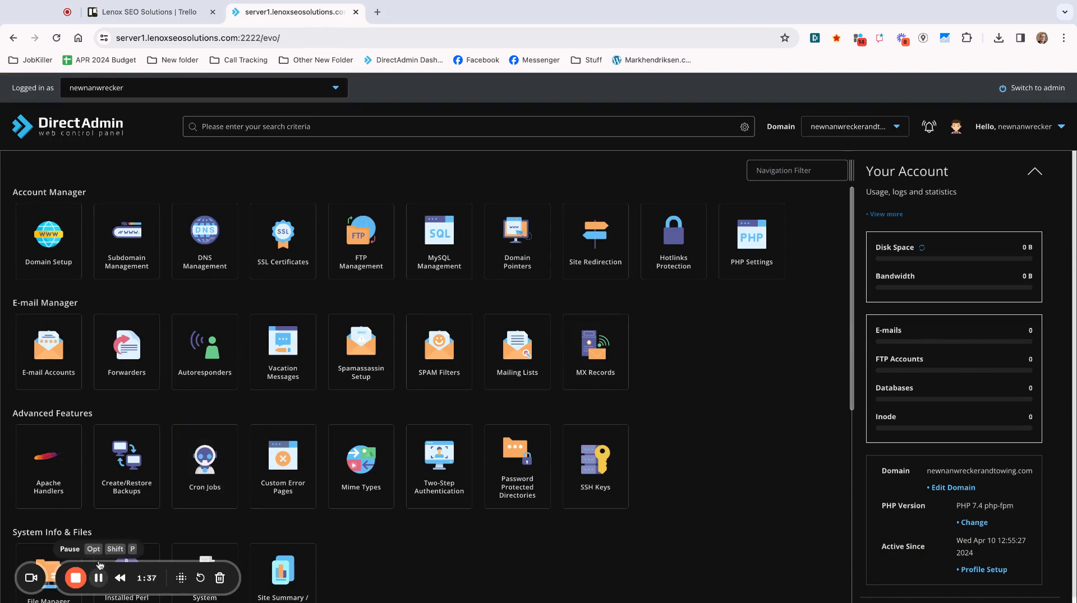
Get an automatic Let's Encrypt SSL certificate for newnanwreckerandtowing.com and its www entry, and dismiss the result
{"action": "left_click", "coordinate": [279, 259]}
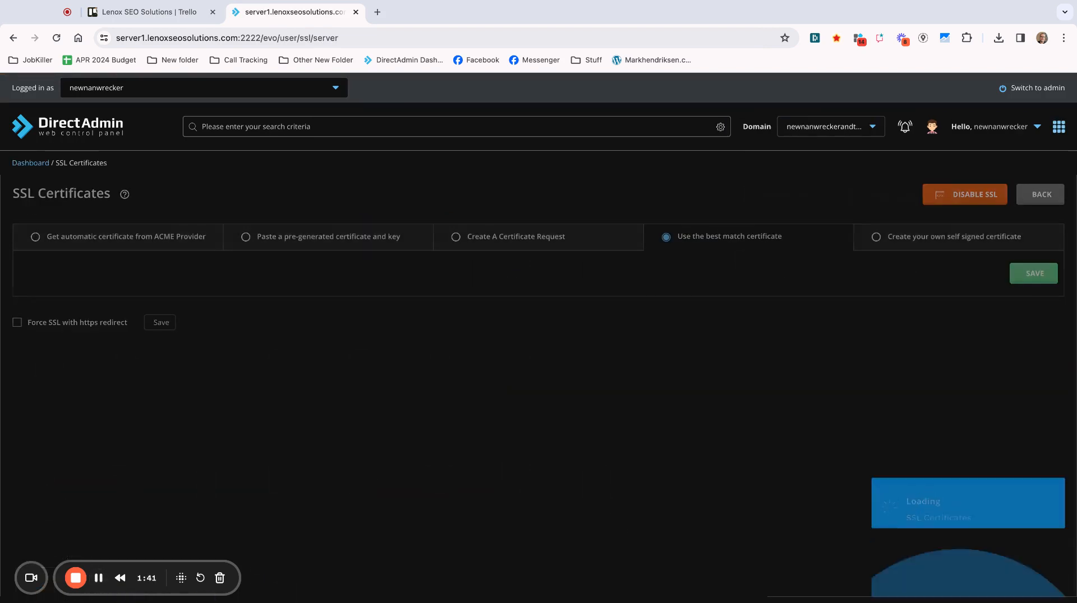
{"action": "left_click", "coordinate": [44, 238]}
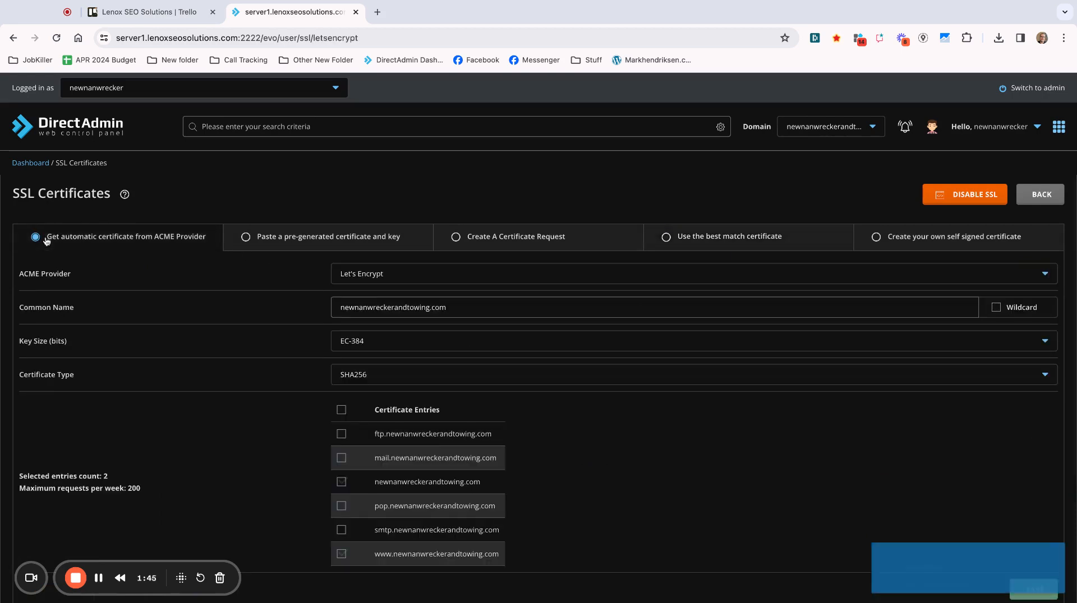
{"action": "scroll", "coordinate": [630, 396], "scroll_direction": "down", "scroll_amount": 3}
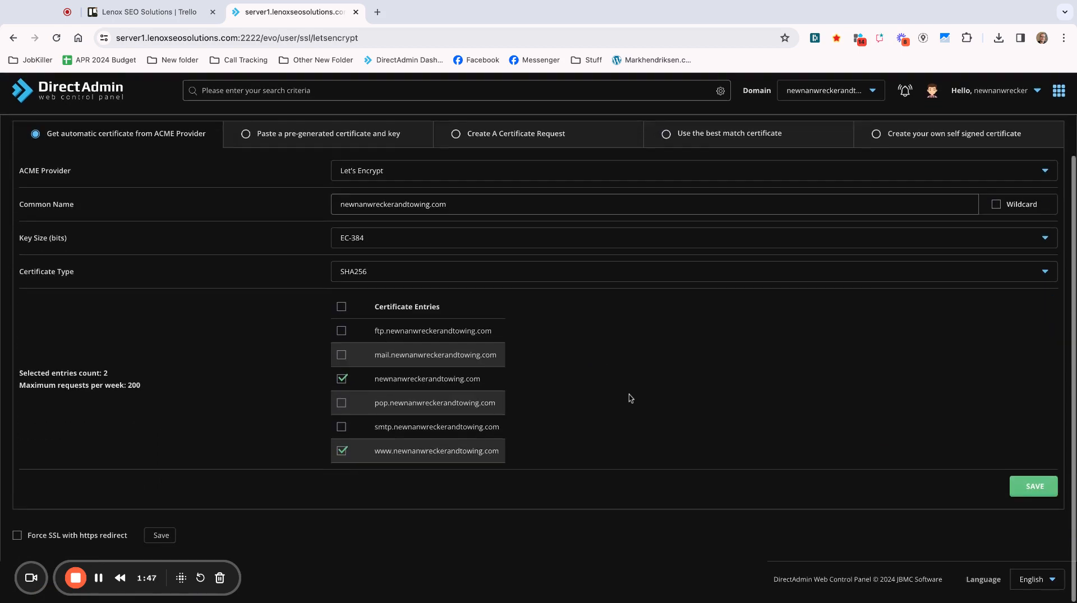
{"action": "left_click", "coordinate": [1041, 497]}
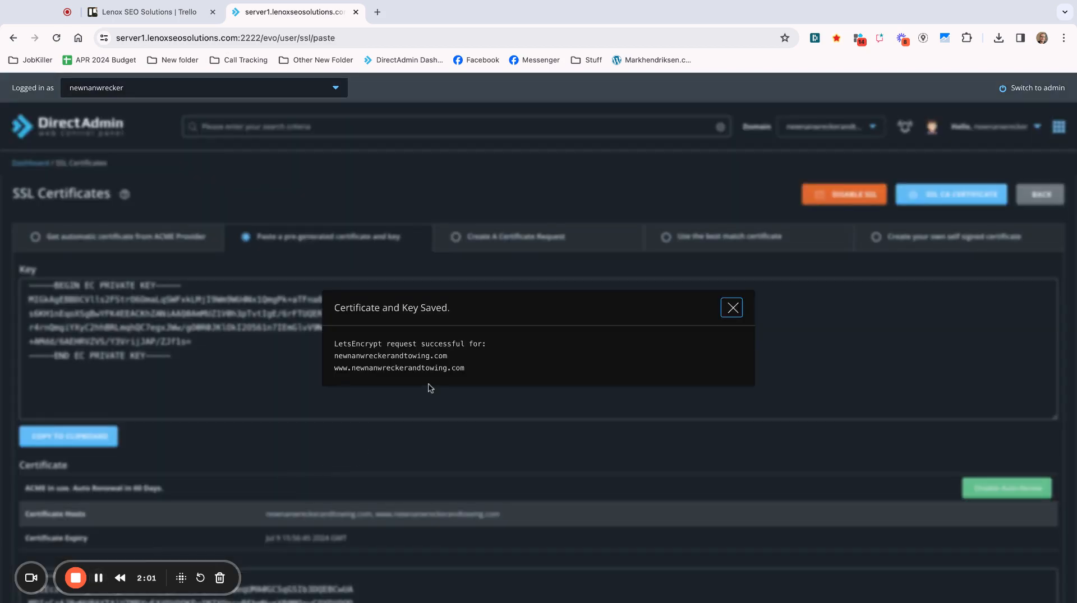
{"action": "left_click", "coordinate": [732, 307]}
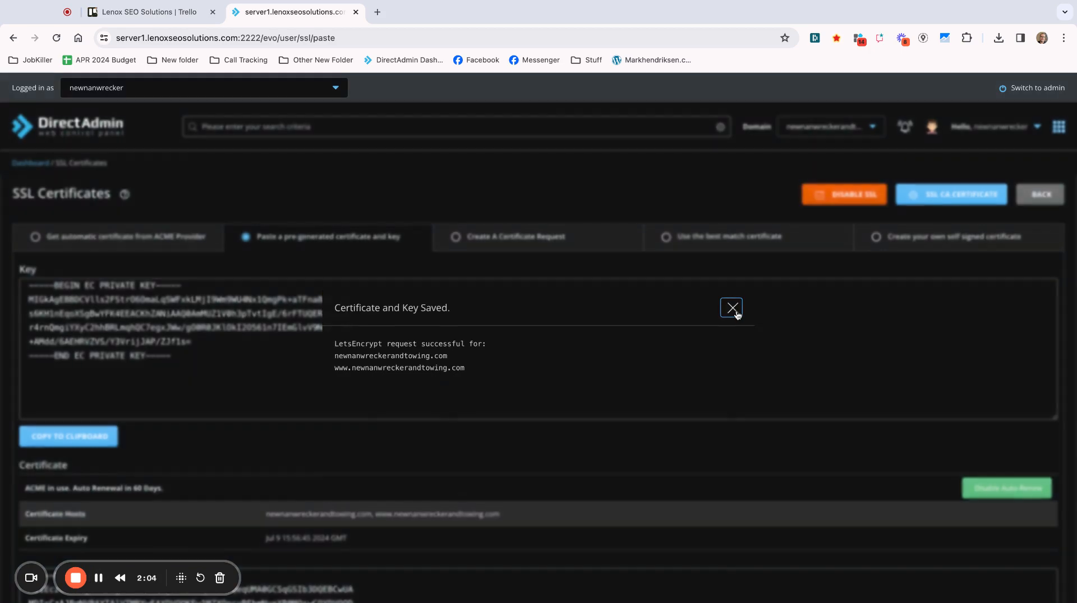
Return to the dashboard and open the WordPress installation form in Softaculous
{"action": "left_click", "coordinate": [31, 164]}
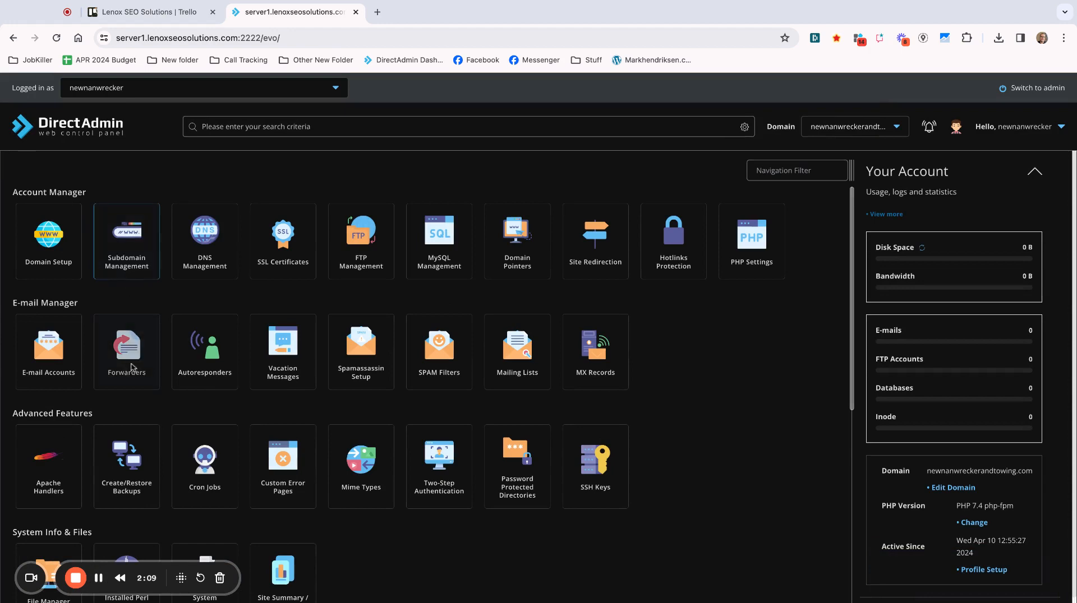
{"action": "scroll", "coordinate": [167, 447], "scroll_direction": "down", "scroll_amount": 8}
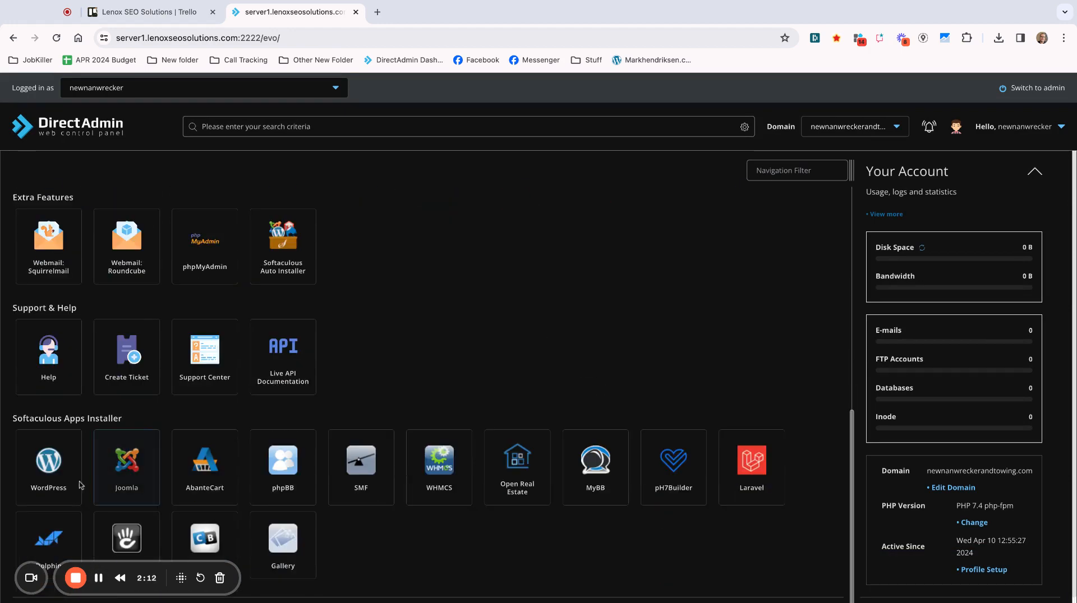
{"action": "scroll", "coordinate": [54, 471], "scroll_direction": "up", "scroll_amount": 1}
{"action": "scroll", "coordinate": [53, 471], "scroll_direction": "down", "scroll_amount": 1}
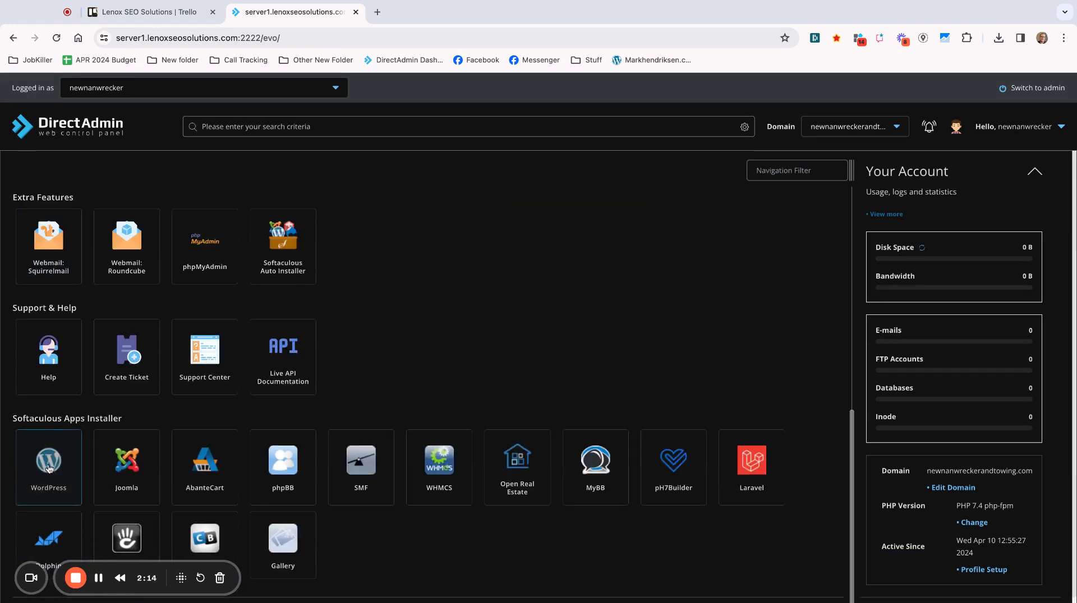
{"action": "left_click", "coordinate": [51, 460]}
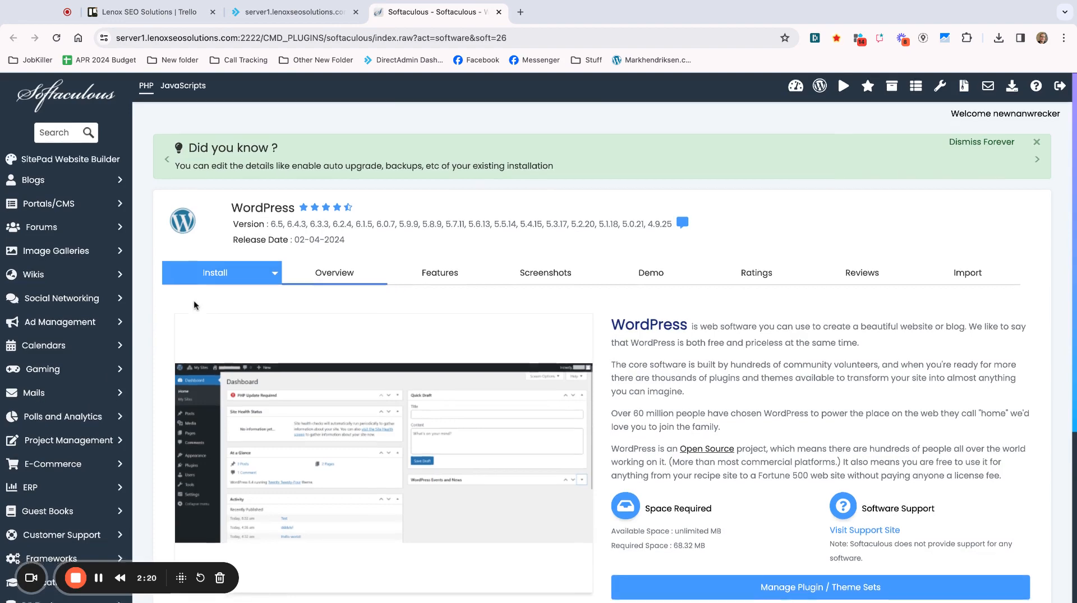
{"action": "scroll", "coordinate": [194, 300], "scroll_direction": "down", "scroll_amount": 5}
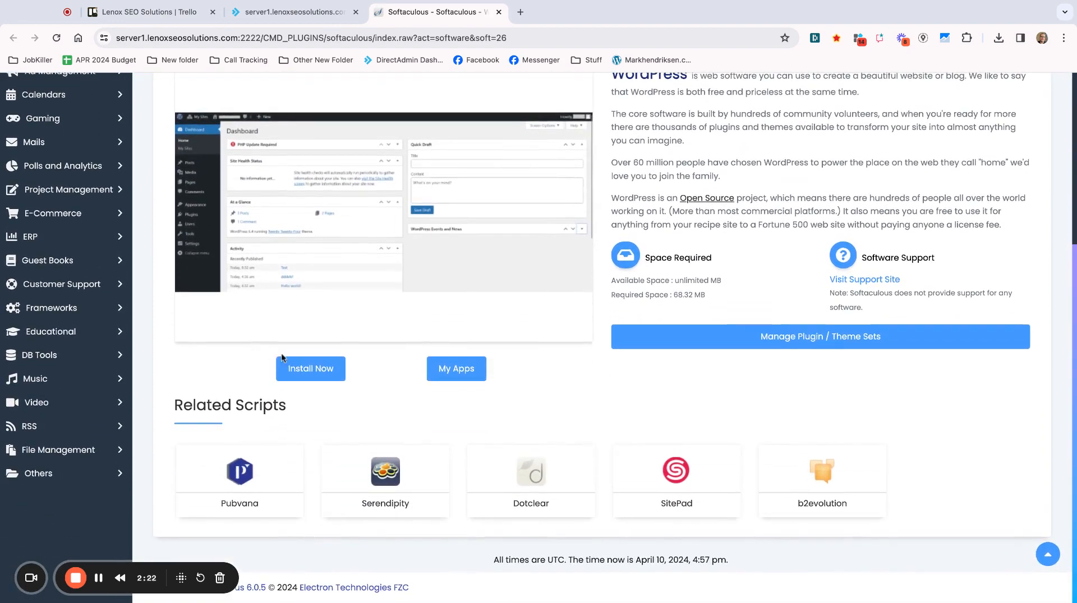
{"action": "left_click", "coordinate": [299, 368]}
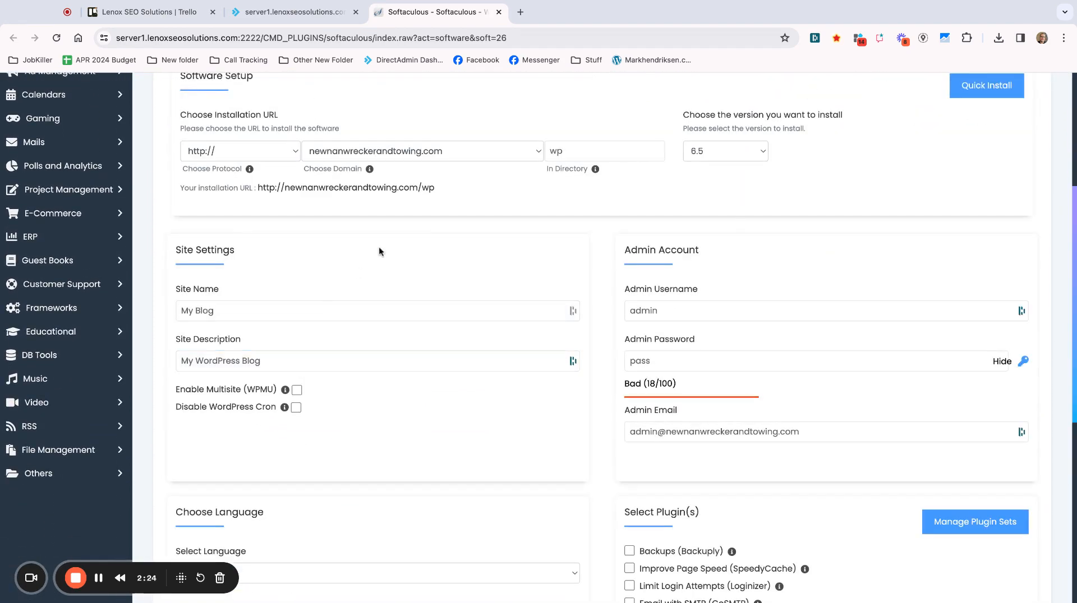
Dismiss the saved-login suggestion and clear the installation directory so WordPress installs at the domain root
{"action": "left_click", "coordinate": [1027, 118]}
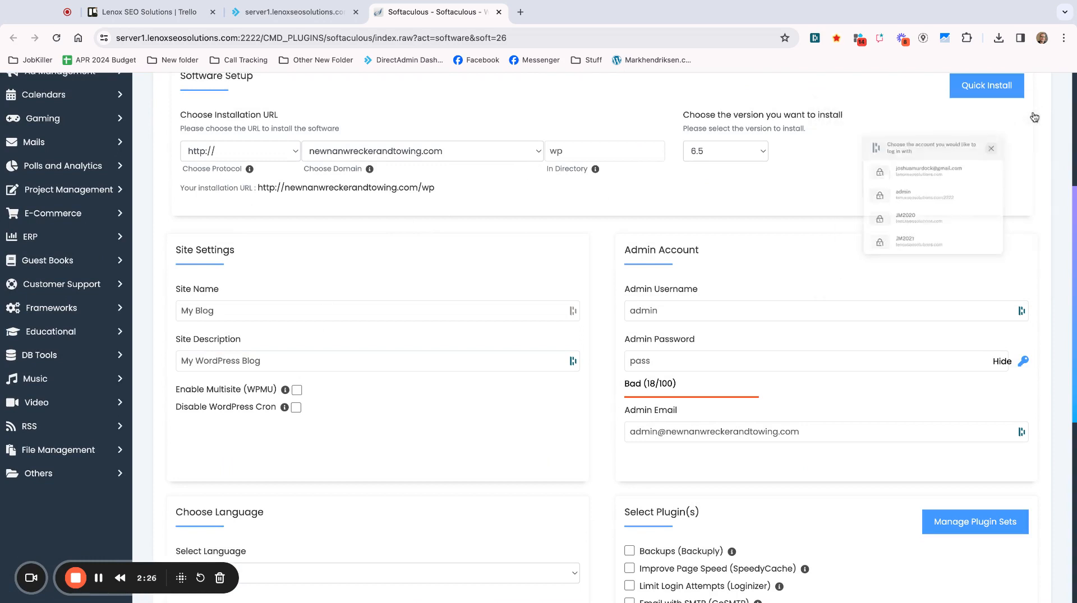
{"action": "left_click", "coordinate": [556, 151]}
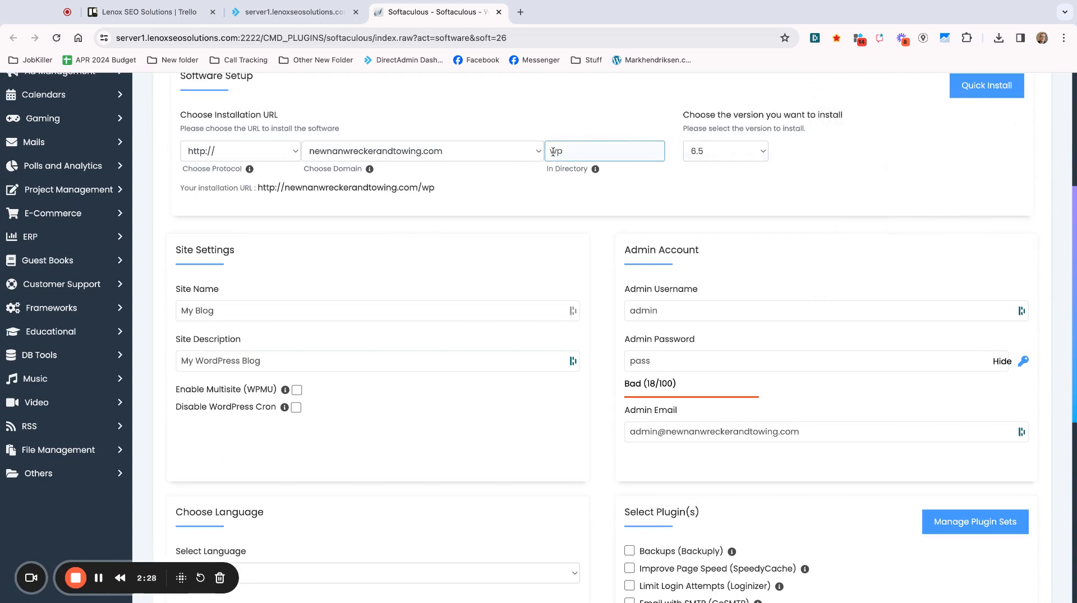
{"action": "key", "text": "BackSpace"}
{"action": "key", "text": "BackSpace"}
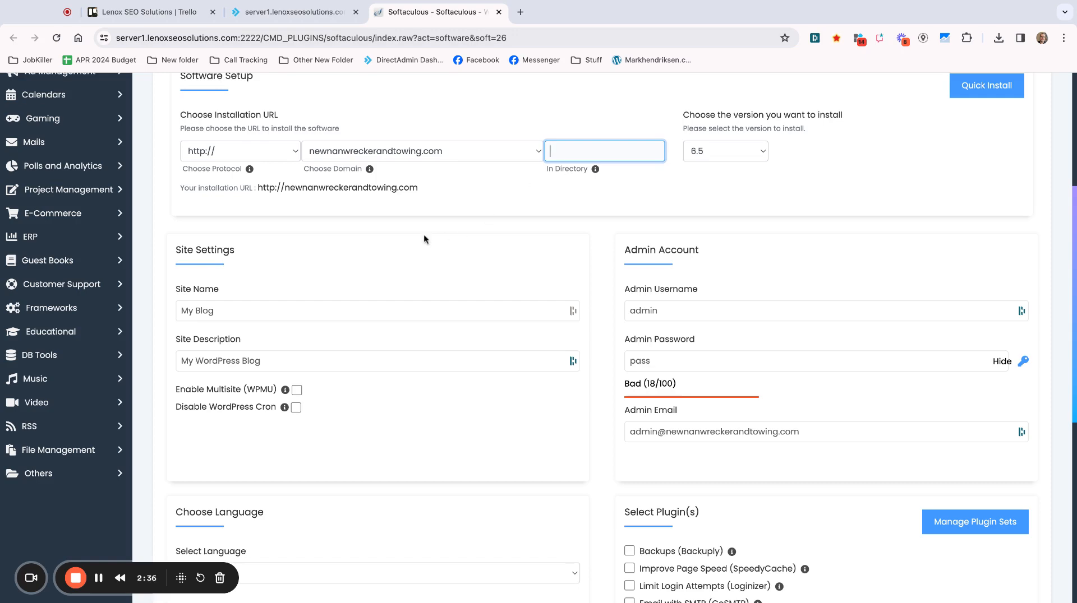
Review the WordPress installation form's site settings, admin account, language, plugin and theme options
{"action": "left_click", "coordinate": [249, 308]}
{"action": "scroll", "coordinate": [249, 307], "scroll_direction": "down", "scroll_amount": 10}
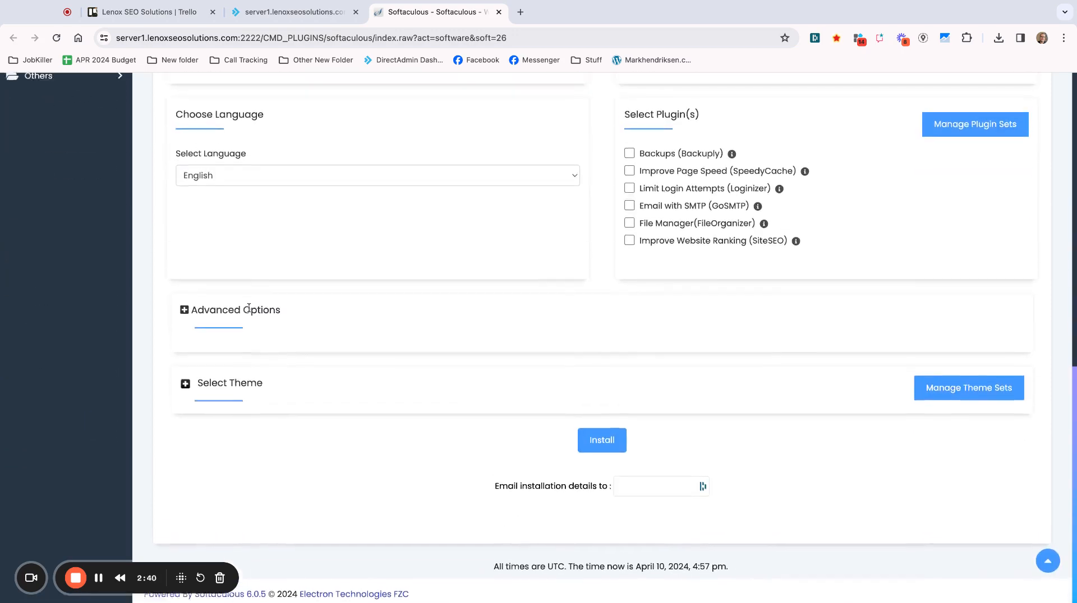
{"action": "scroll", "coordinate": [237, 402], "scroll_direction": "up", "scroll_amount": 15}
{"action": "scroll", "coordinate": [237, 402], "scroll_direction": "down", "scroll_amount": 3}
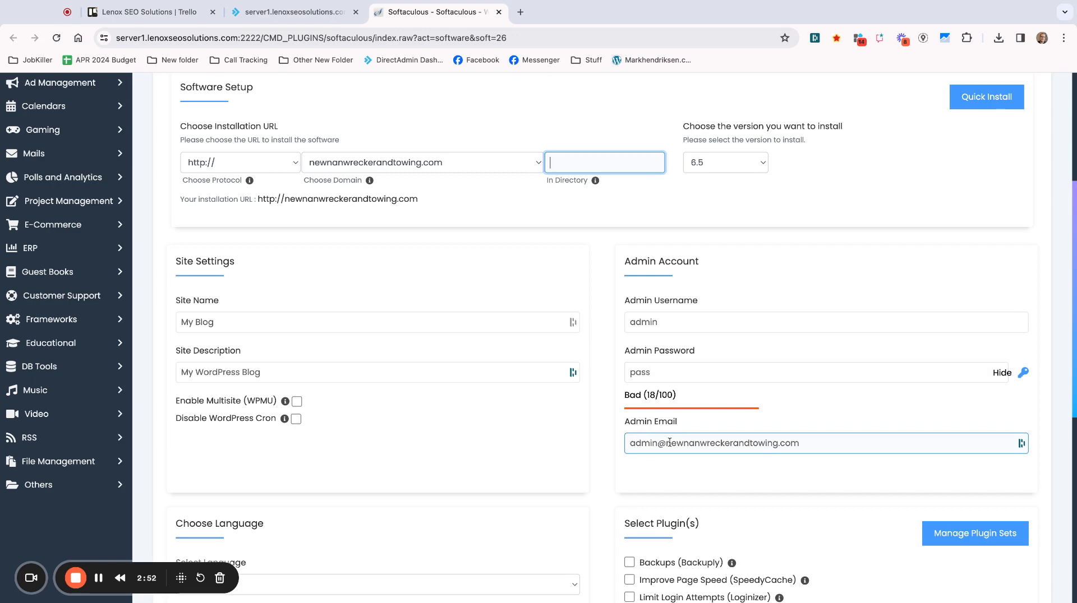
{"action": "scroll", "coordinate": [669, 443], "scroll_direction": "down", "scroll_amount": 7}
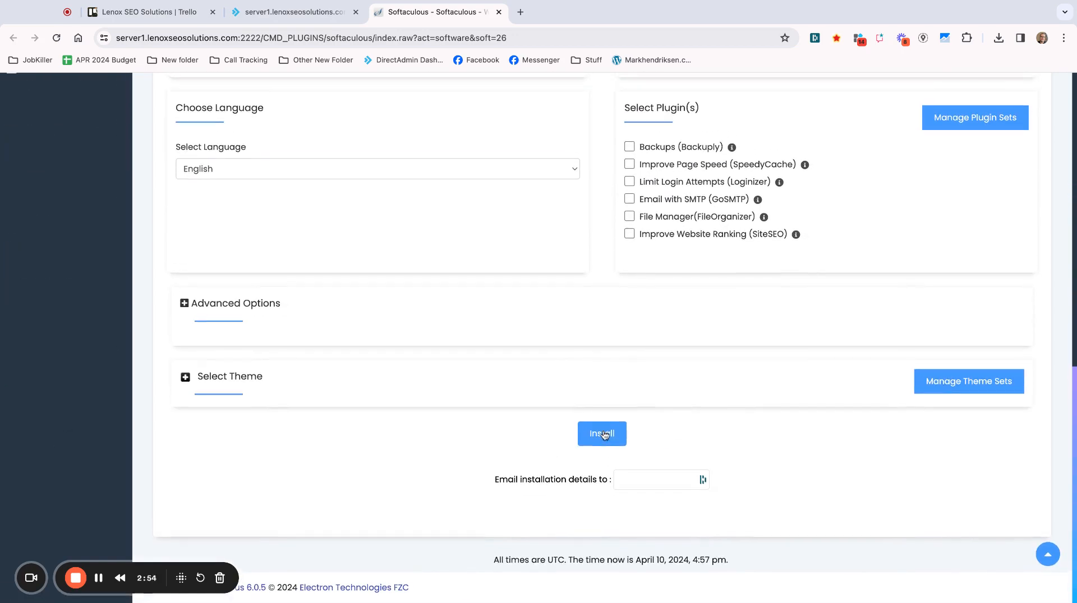
{"action": "scroll", "coordinate": [241, 488], "scroll_direction": "up", "scroll_amount": 8}
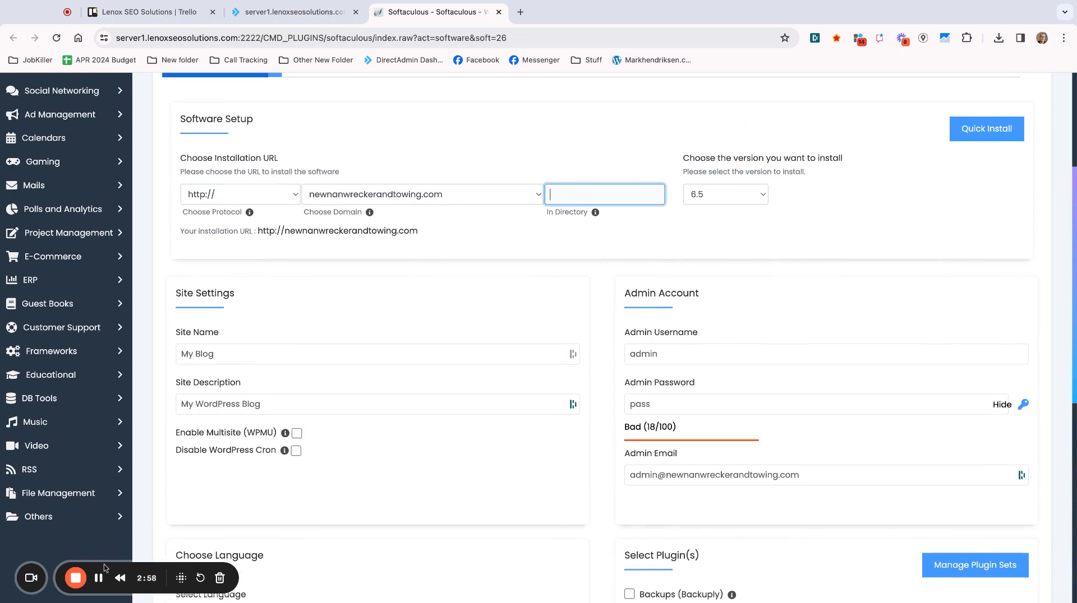
{"action": "left_click", "coordinate": [97, 579]}
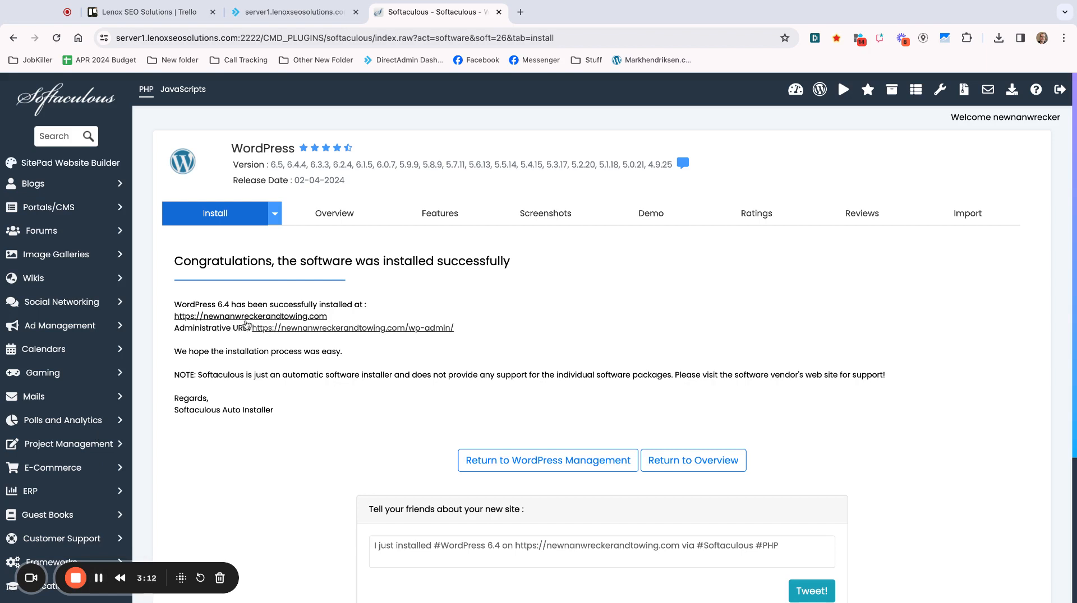
Open the WordPress admin area of newnanwreckerandtowing.com and update WordPress to version 6.5.2
{"action": "left_click", "coordinate": [355, 329]}
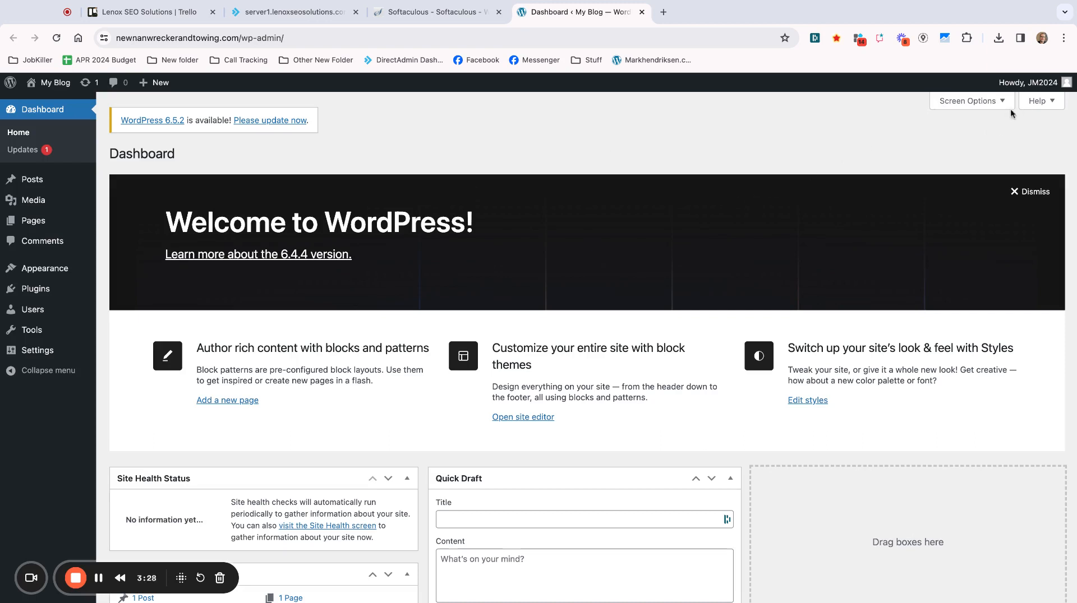
{"action": "mouse_move", "coordinate": [1029, 83]}
{"action": "left_click", "coordinate": [992, 143]}
{"action": "left_click", "coordinate": [265, 121]}
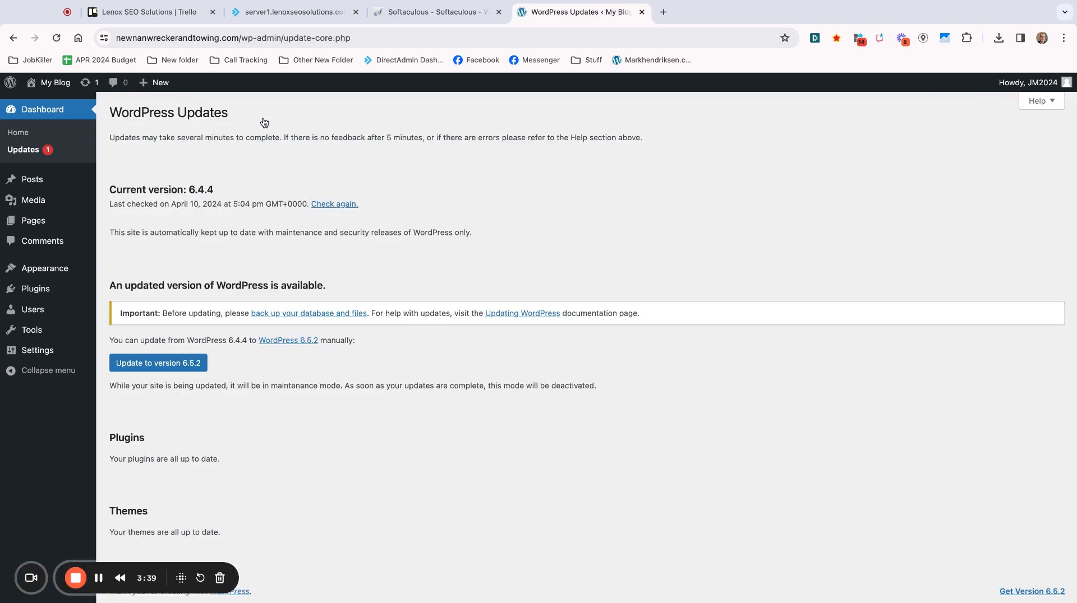
{"action": "left_click", "coordinate": [161, 366]}
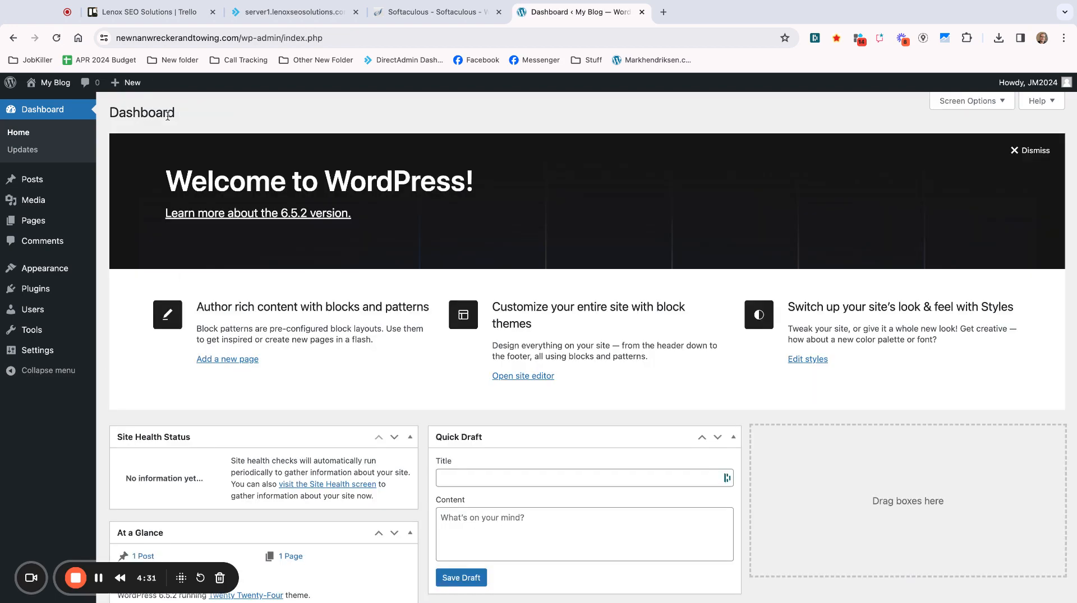
Visit the site's public home page to check how it looks, and return to the admin dashboard
{"action": "left_click", "coordinate": [66, 84]}
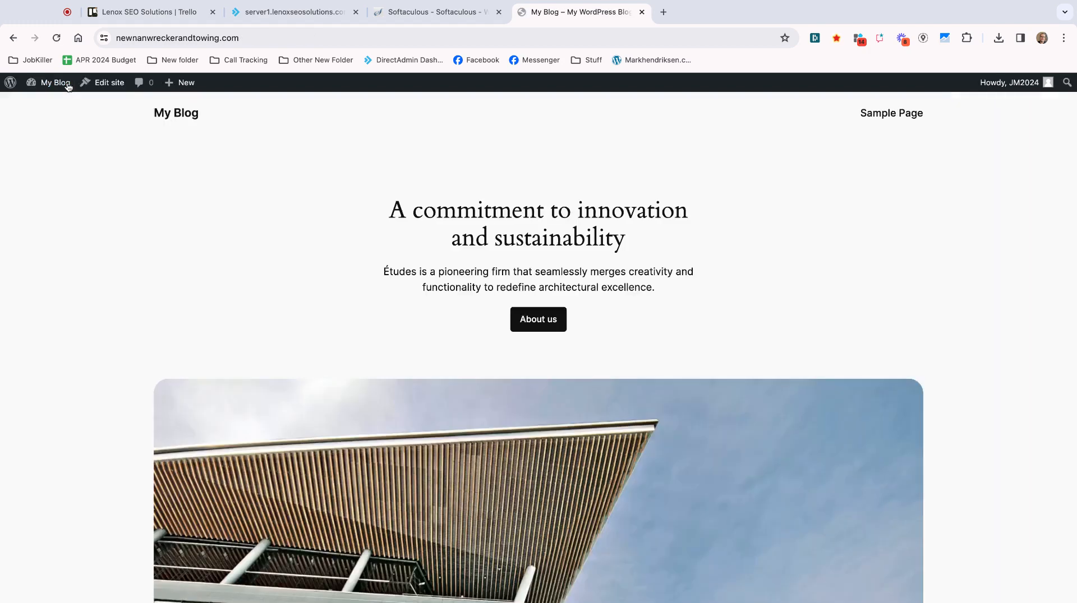
{"action": "scroll", "coordinate": [76, 230], "scroll_direction": "down", "scroll_amount": 5}
{"action": "scroll", "coordinate": [76, 230], "scroll_direction": "up", "scroll_amount": 5}
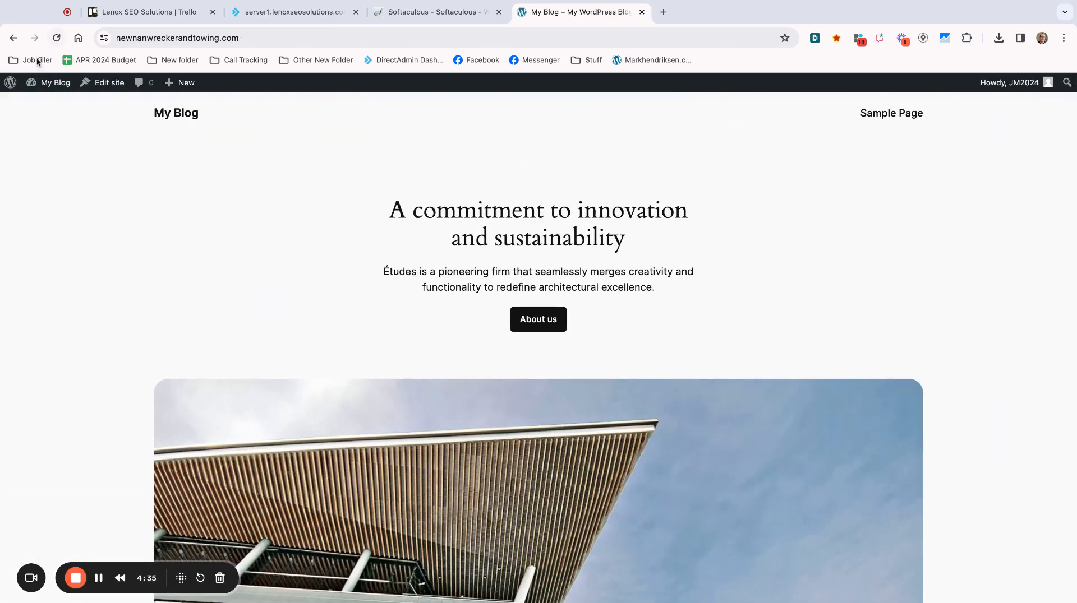
{"action": "left_click", "coordinate": [40, 84]}
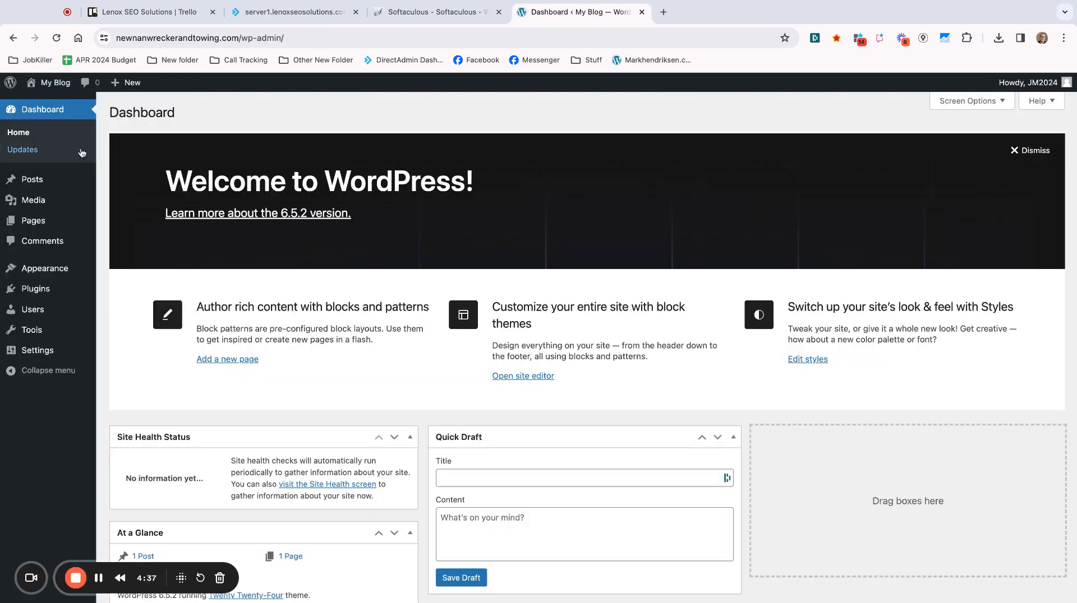